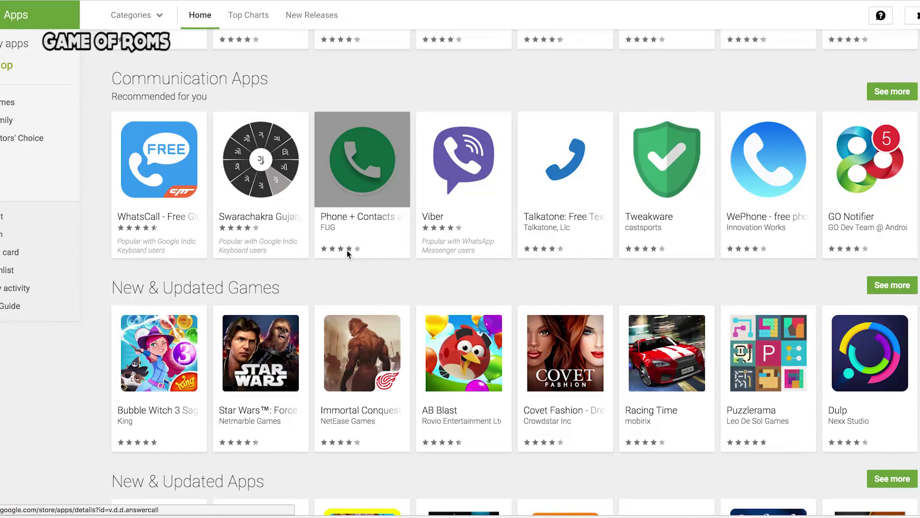
pyautogui.scroll(-3, 346, 250)
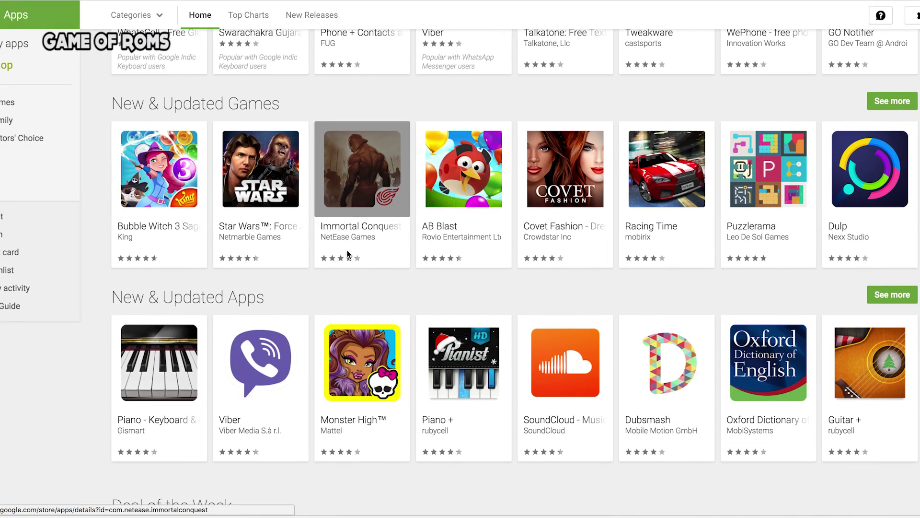
pyautogui.scroll(-3, 347, 254)
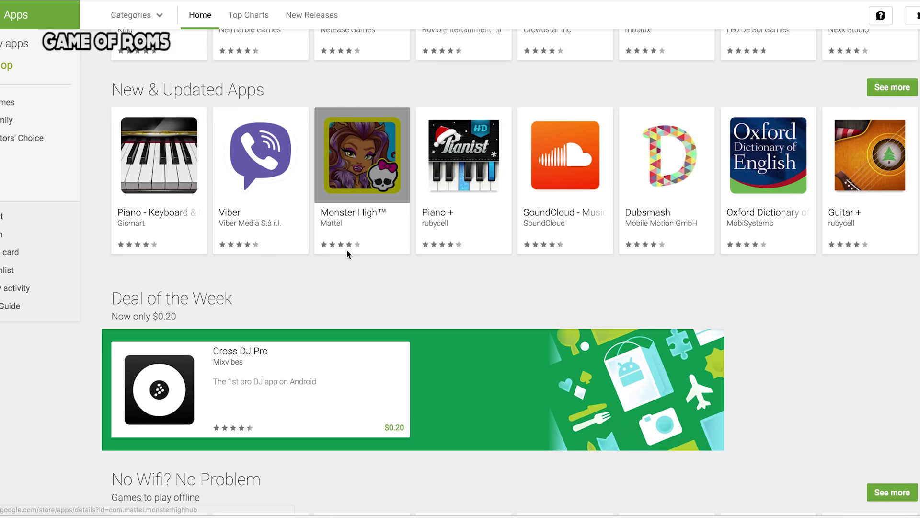
pyautogui.scroll(-2, 347, 254)
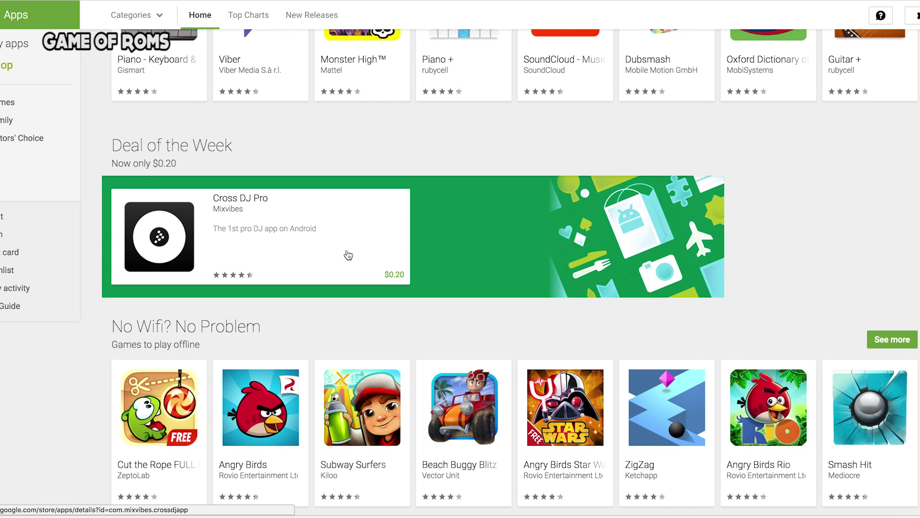
pyautogui.scroll(-2, 347, 255)
pyautogui.scroll(-2, 348, 255)
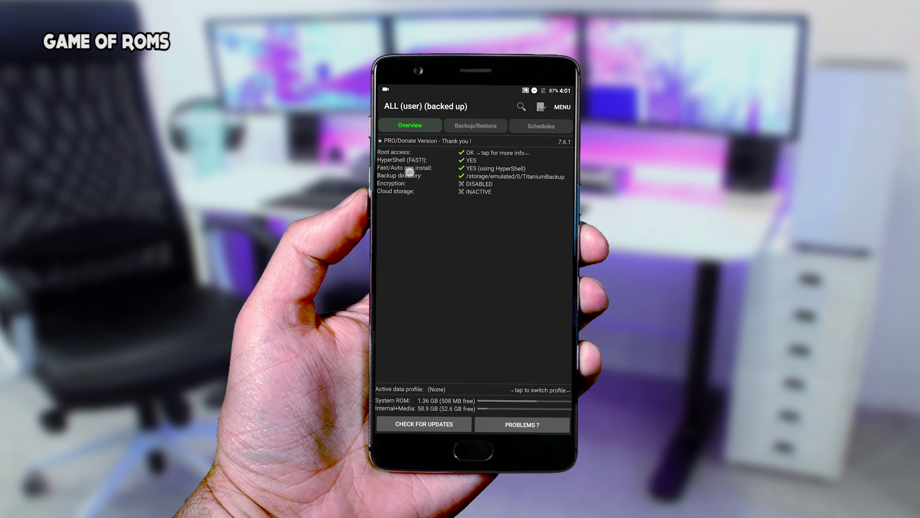
# Step: Browse Titanium Backup's main sections, ending on the backup schedules
pyautogui.click(473, 124)
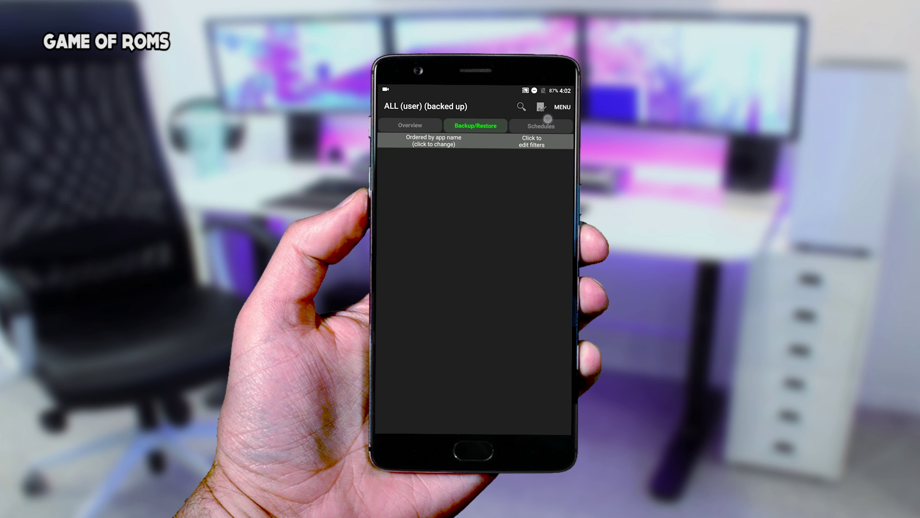
pyautogui.click(548, 121)
pyautogui.click(407, 125)
pyautogui.click(485, 123)
pyautogui.click(542, 126)
# Step: Open and close the main menu, view the root and storage overview, and return to the app list
pyautogui.click(563, 107)
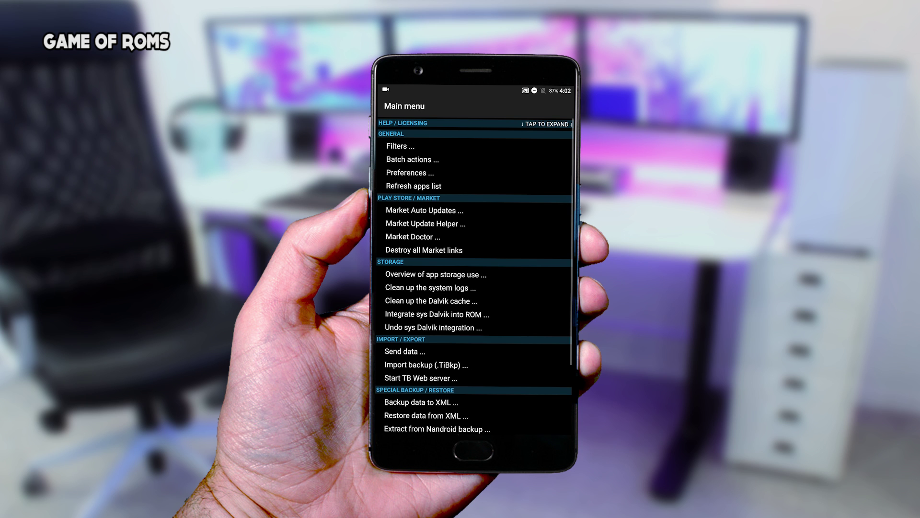
pyautogui.click(479, 122)
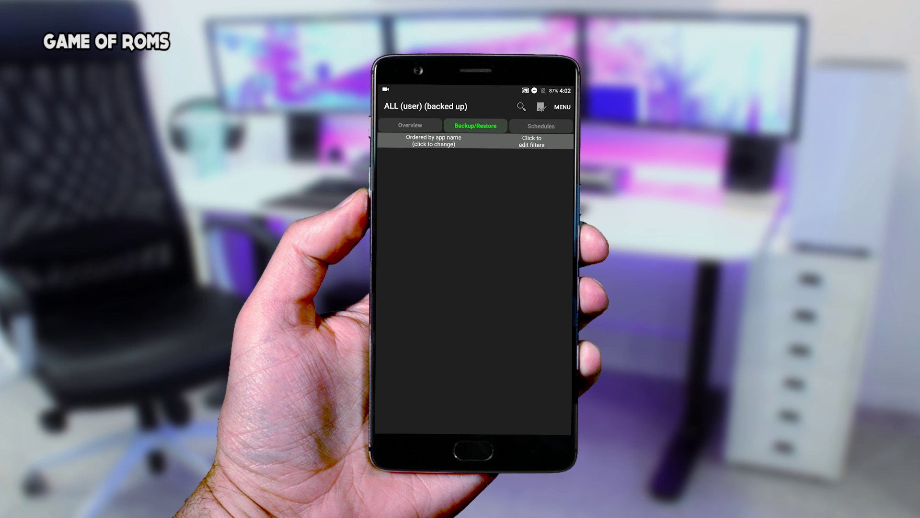
pyautogui.click(410, 125)
pyautogui.click(475, 125)
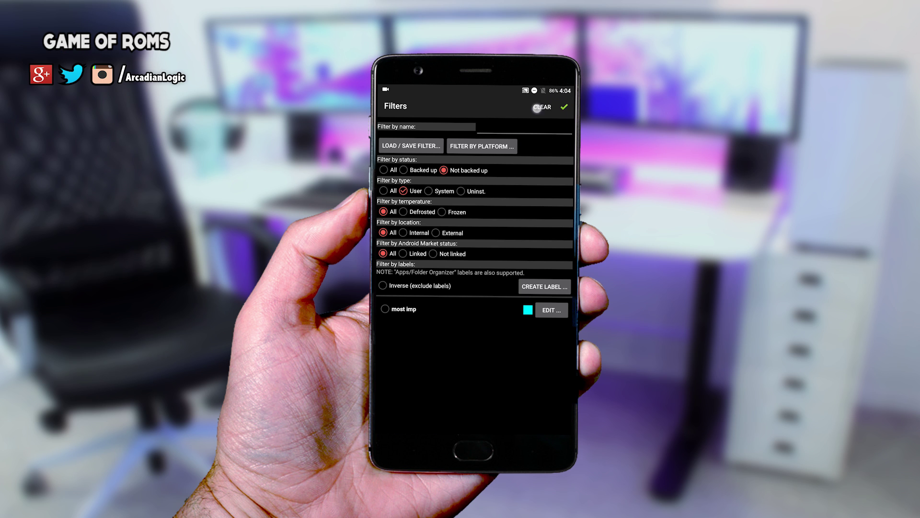
# Step: Apply the filter and run the batch action 'Backup all user apps + system data'
pyautogui.click(563, 105)
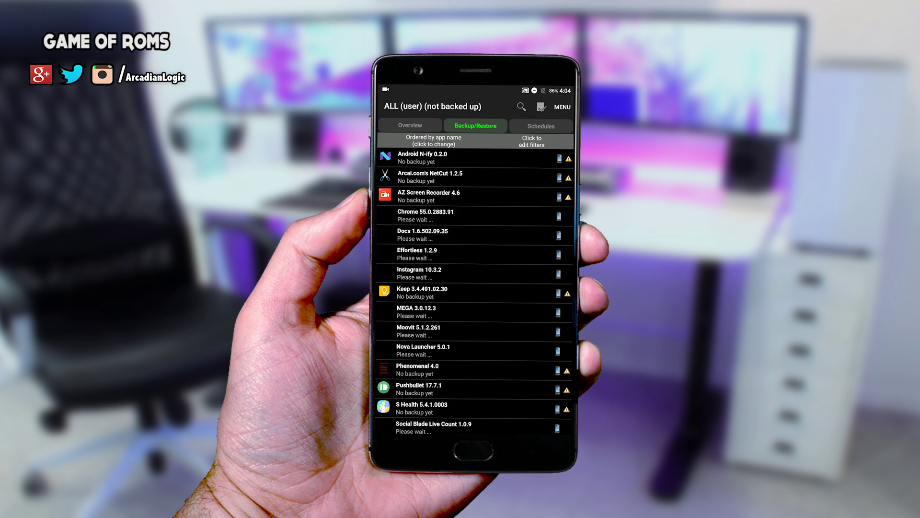
pyautogui.scroll(-3, 400, 252)
pyautogui.scroll(-5, 400, 252)
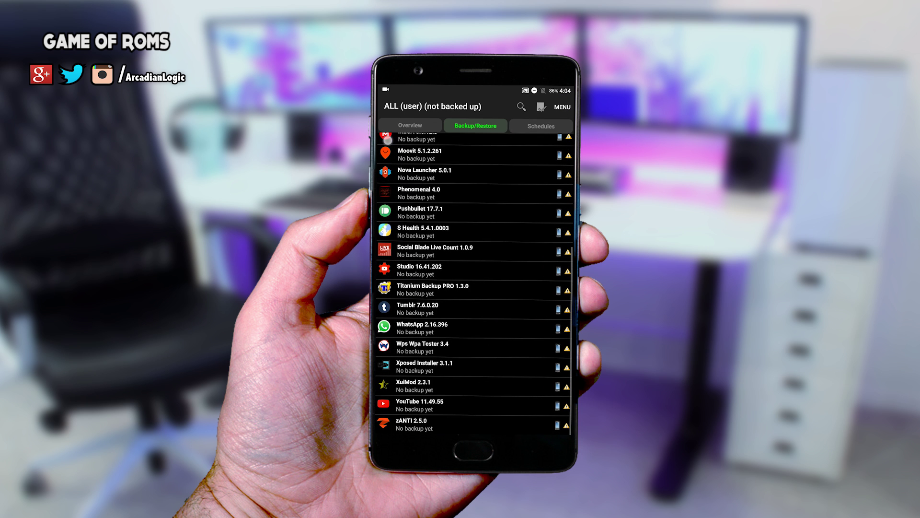
pyautogui.scroll(5, 394, 247)
pyautogui.scroll(4, 394, 246)
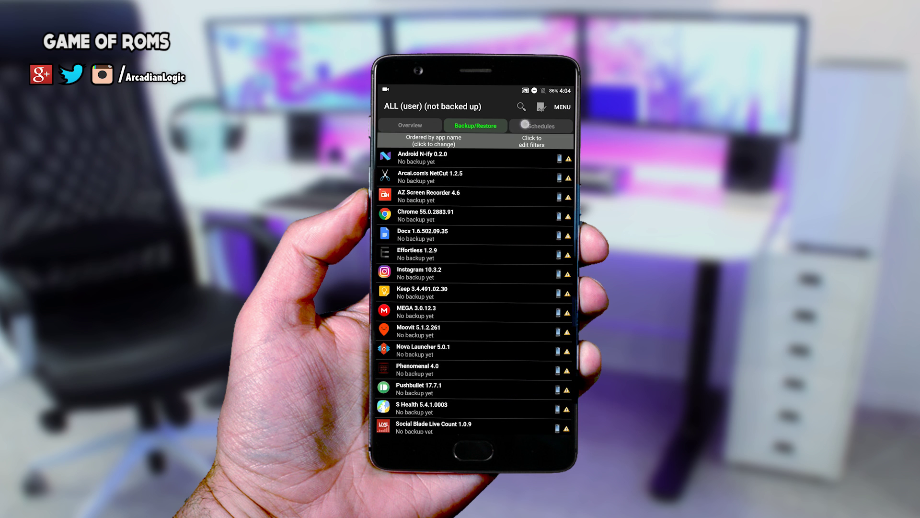
pyautogui.click(542, 106)
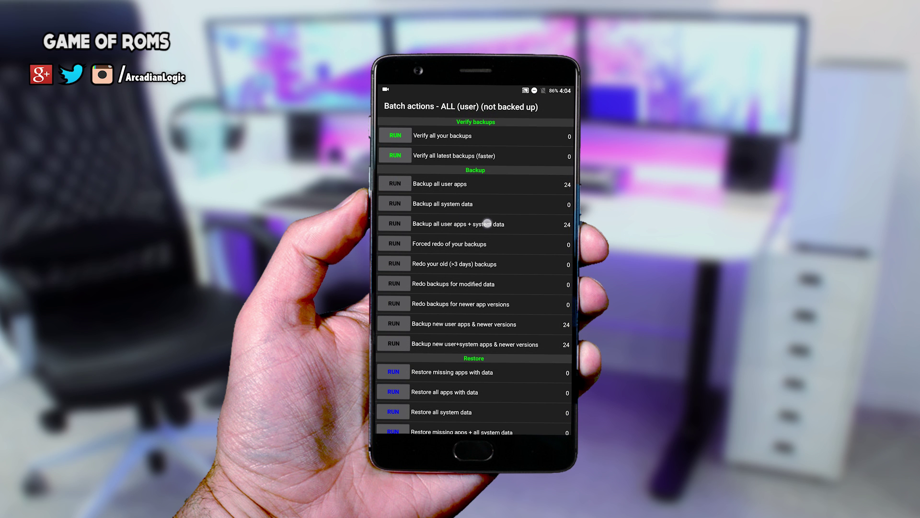
pyautogui.scroll(-1, 548, 217)
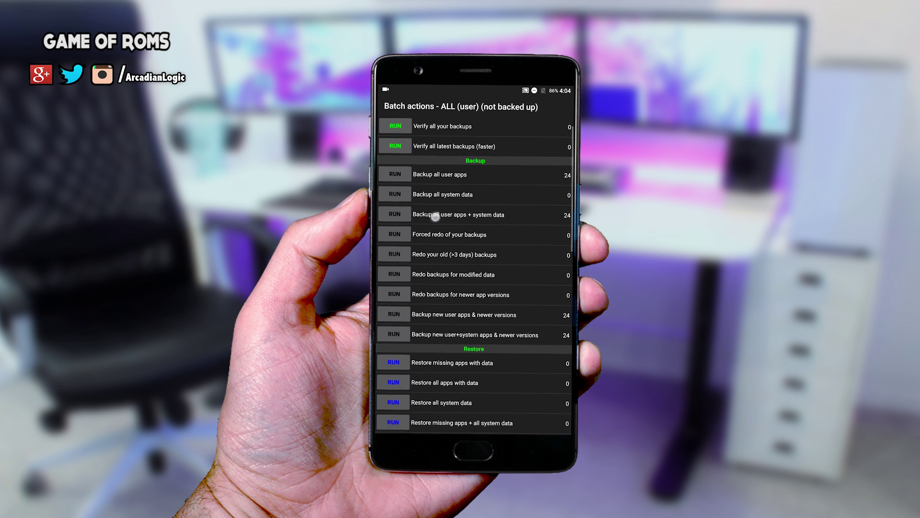
pyautogui.moveTo(436, 216)
pyautogui.mouseDown()
pyautogui.moveTo(473, 182)
pyautogui.moveTo(552, 179)
pyautogui.mouseUp()
pyautogui.moveTo(439, 178); pyautogui.dragTo(567, 178)
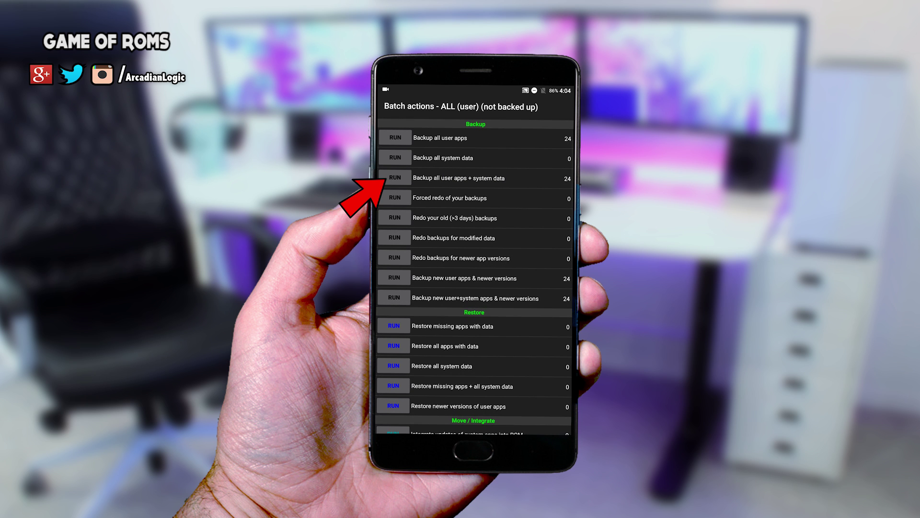
pyautogui.click(395, 178)
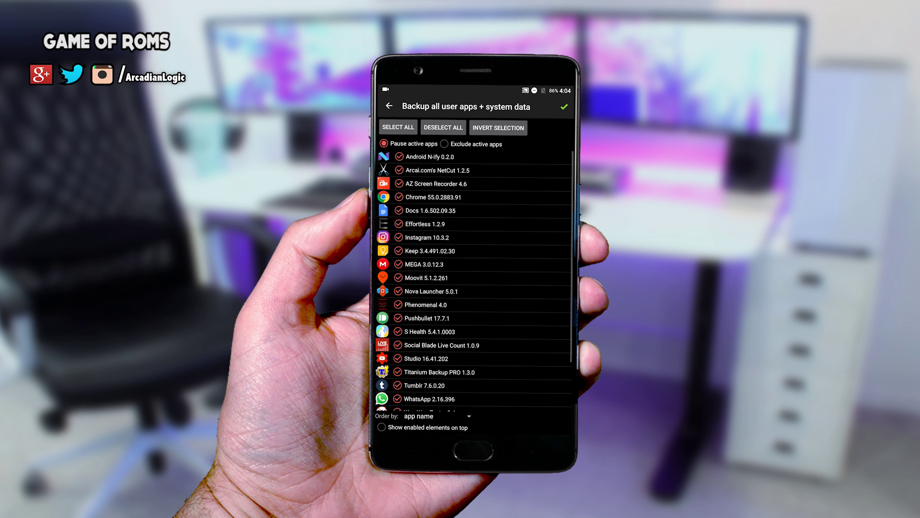
# Step: Exclude Instagram from the batch list and back up the remaining checked apps
pyautogui.click(391, 236)
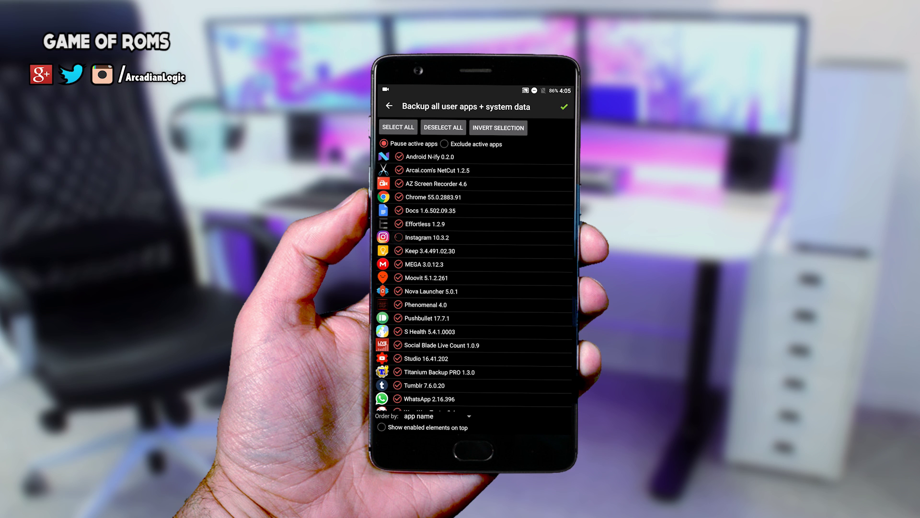
pyautogui.moveTo(415, 362); pyautogui.dragTo(415, 299)
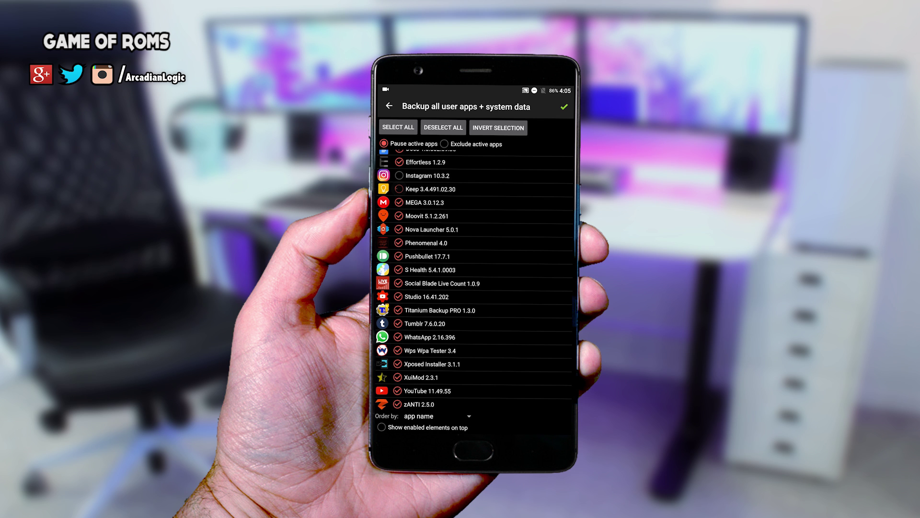
pyautogui.scroll(5, 475, 280)
pyautogui.click(563, 106)
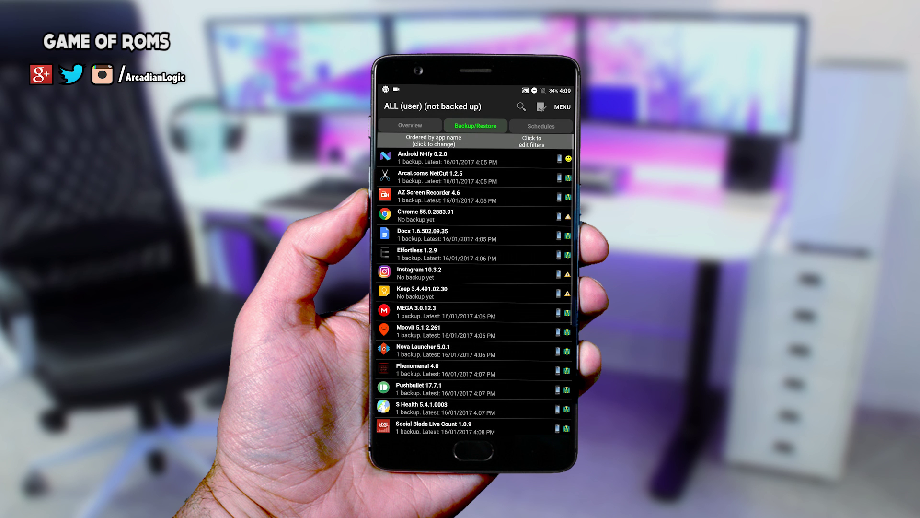
pyautogui.scroll(-5, 423, 357)
pyautogui.scroll(10, 475, 288)
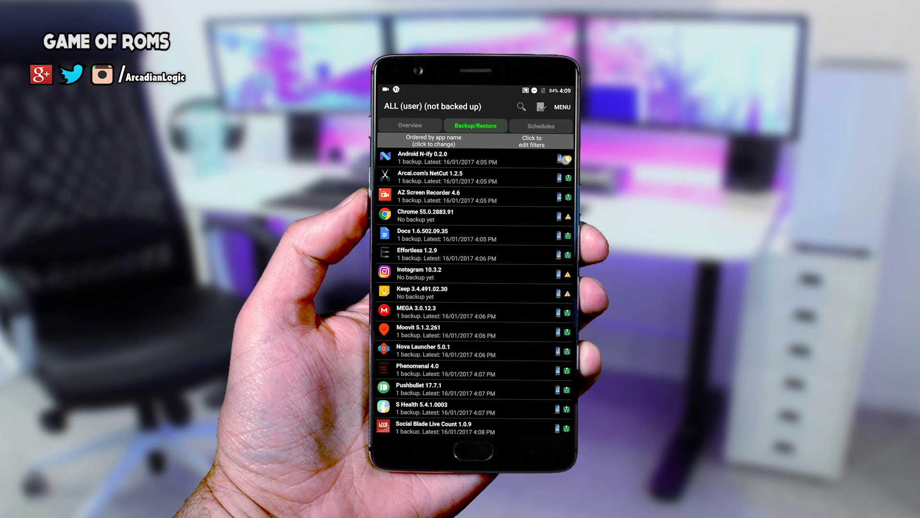
# Step: Filter to not-backed-up user apps and back up Instagram individually with Backup!
pyautogui.moveTo(568, 195); pyautogui.dragTo(567, 317)
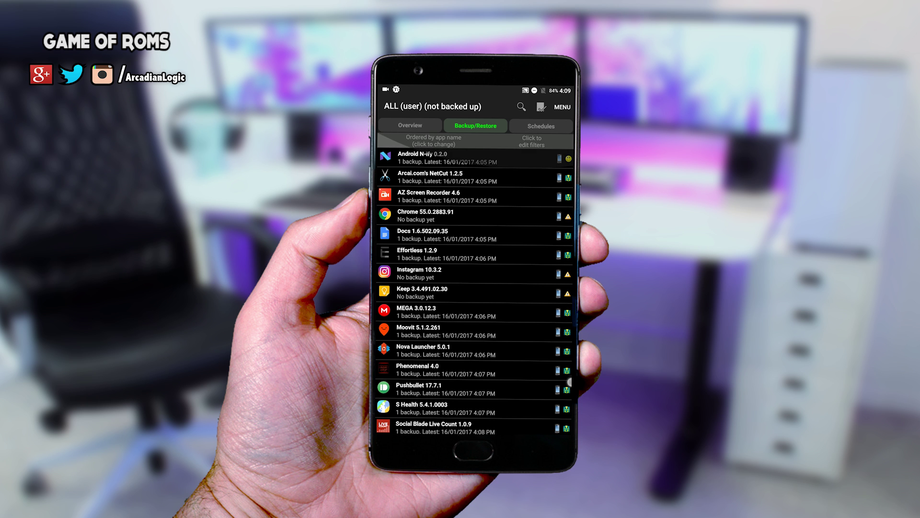
pyautogui.scroll(-5, 475, 287)
pyautogui.click(532, 141)
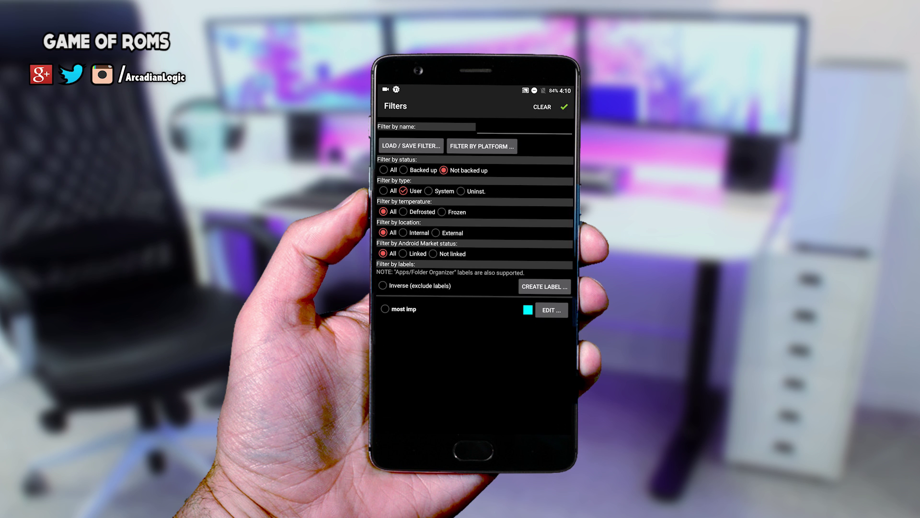
pyautogui.press('Escape')
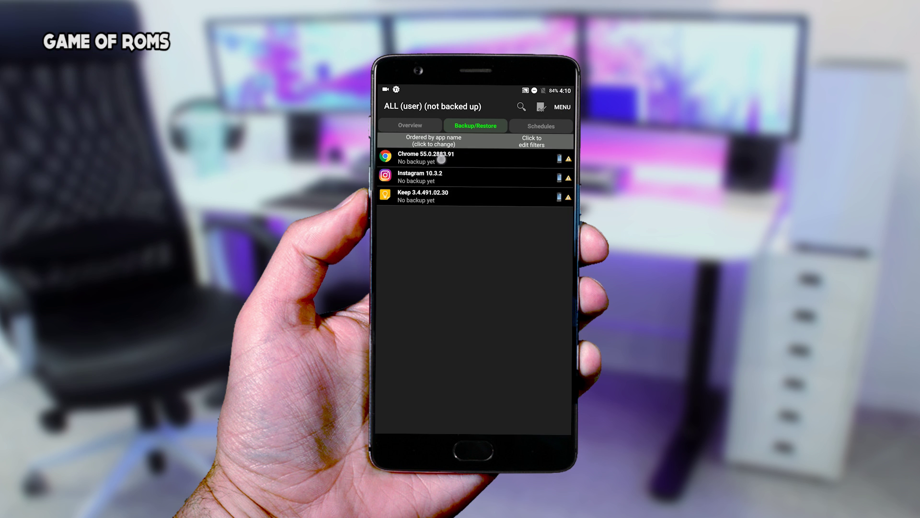
pyautogui.moveTo(435, 195); pyautogui.dragTo(540, 200)
pyautogui.click(523, 174)
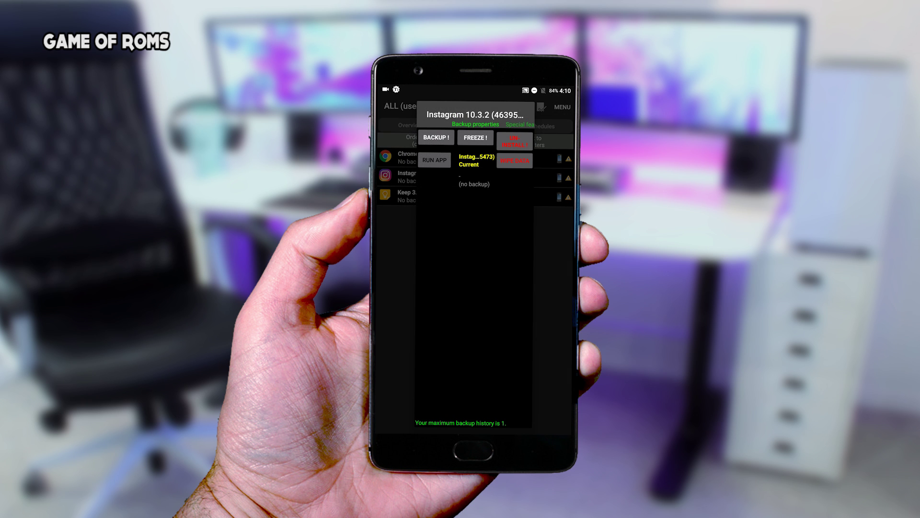
pyautogui.click(436, 137)
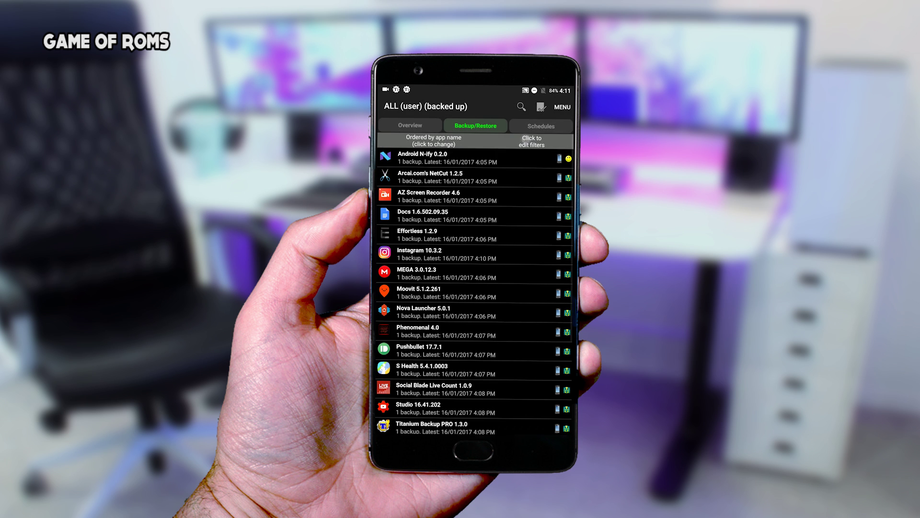
# Step: Apply the filter leaving only Chrome and Keep, then go to the home screen
pyautogui.click(532, 141)
pyautogui.click(564, 107)
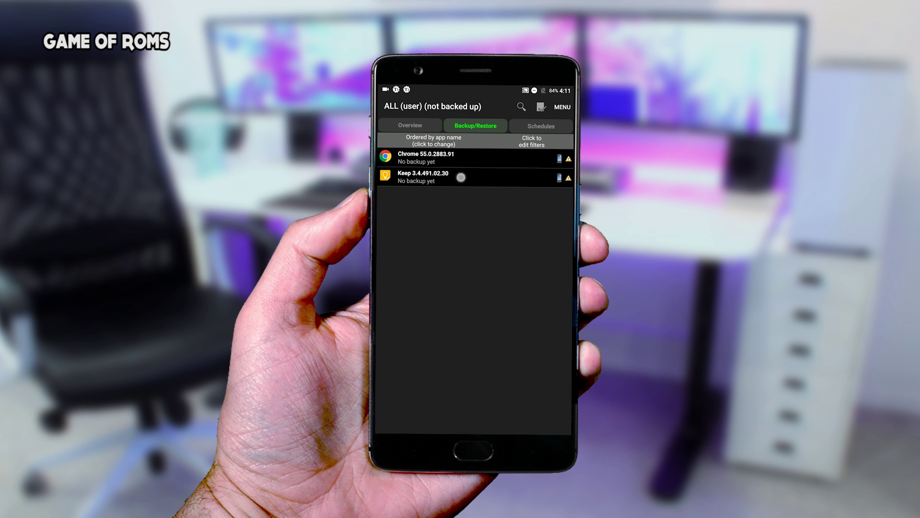
pyautogui.press('Home')
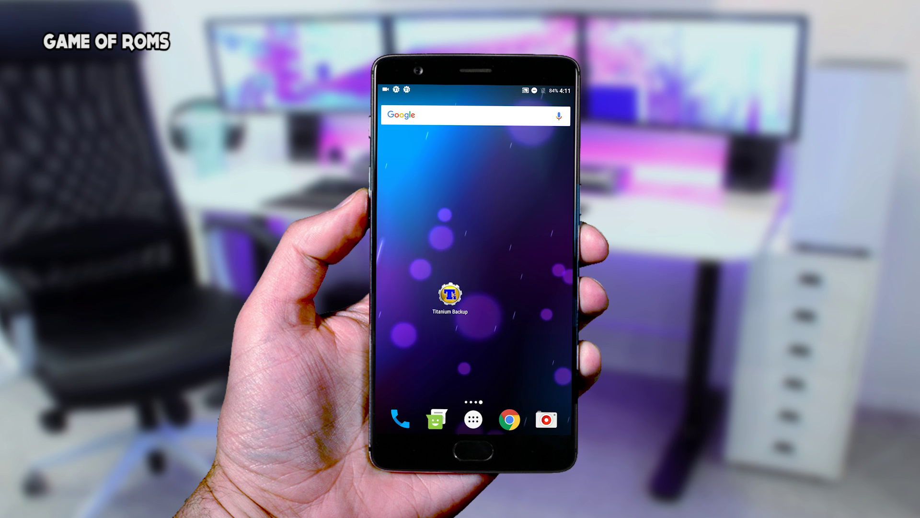
pyautogui.click(441, 272)
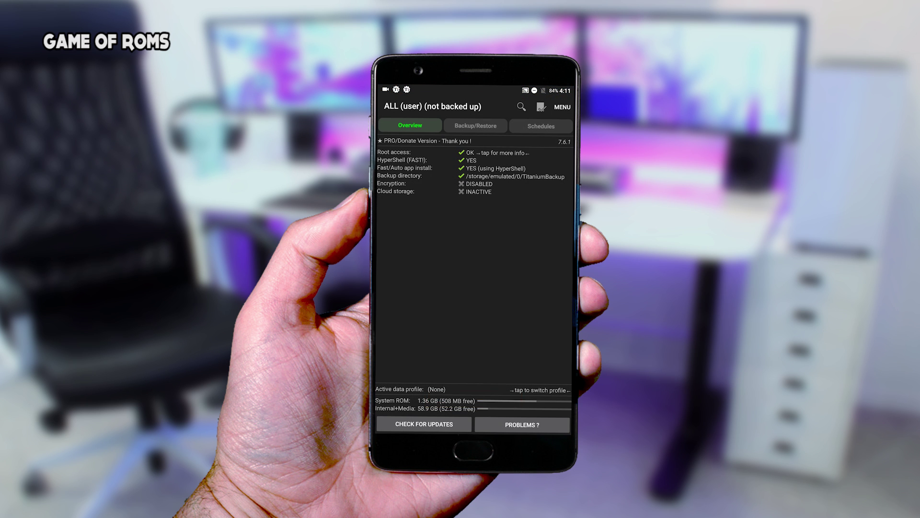
pyautogui.press('Home')
# Step: Uninstall Instagram from the app drawer and confirm the removal
pyautogui.click(473, 420)
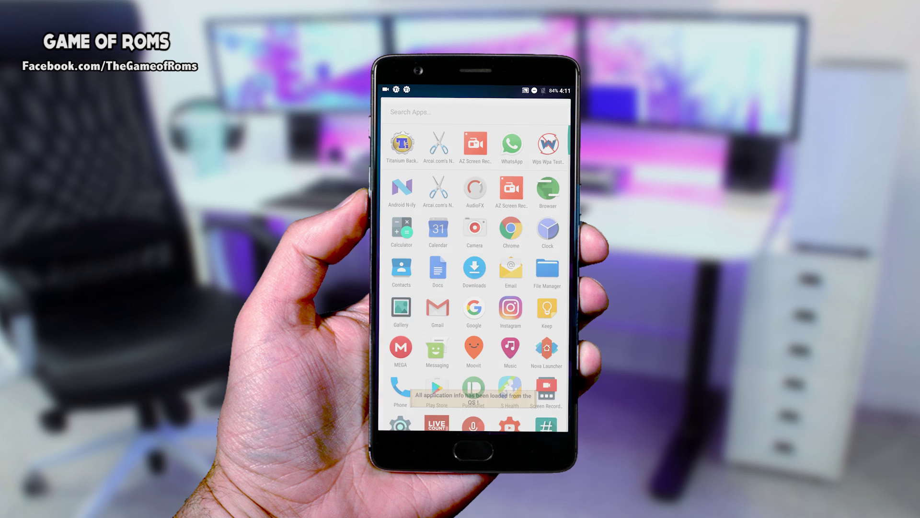
pyautogui.scroll(-1, 474, 288)
pyautogui.moveTo(511, 261); pyautogui.dragTo(511, 260)
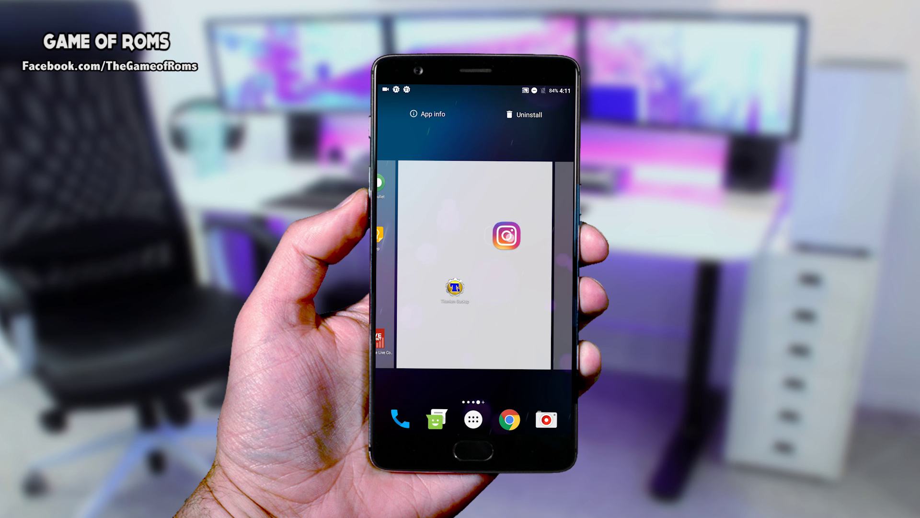
pyautogui.moveTo(511, 260); pyautogui.dragTo(525, 114)
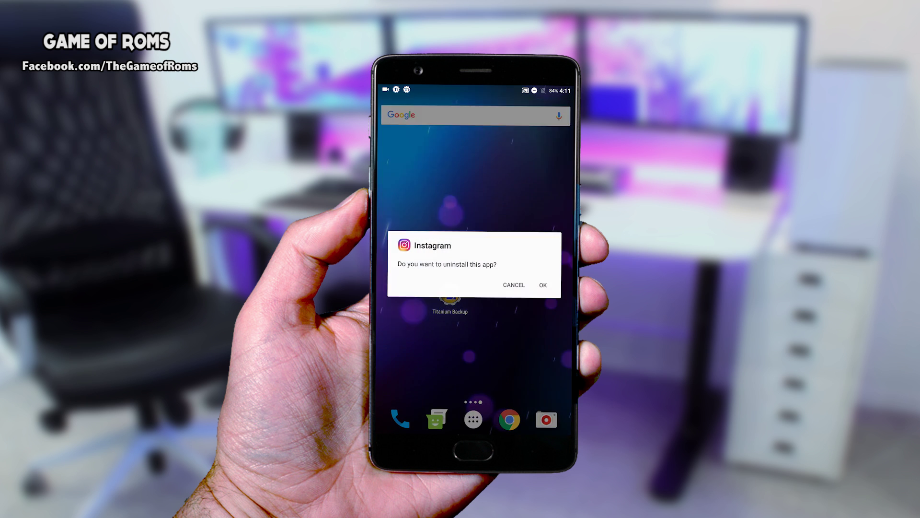
pyautogui.click(541, 284)
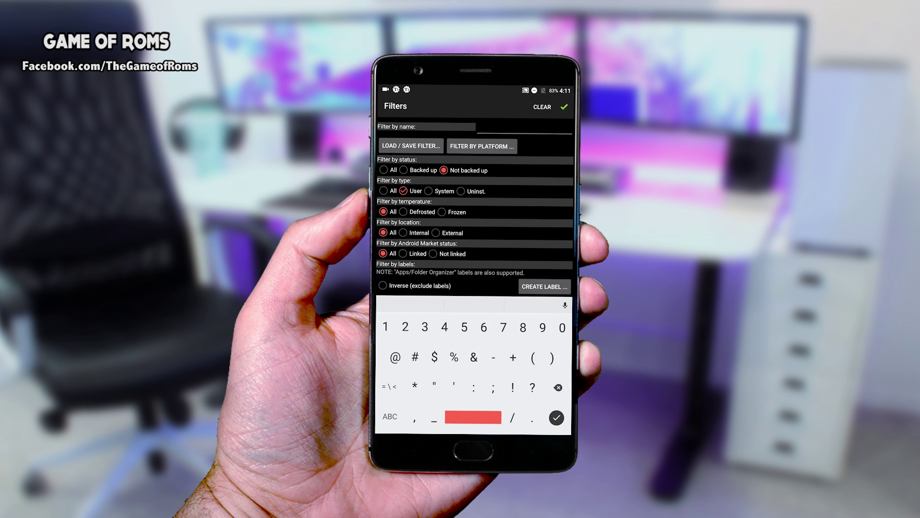
# Step: Hide the keyboard and scroll through the filter options for backed-up, uninstalled apps
pyautogui.click(401, 167)
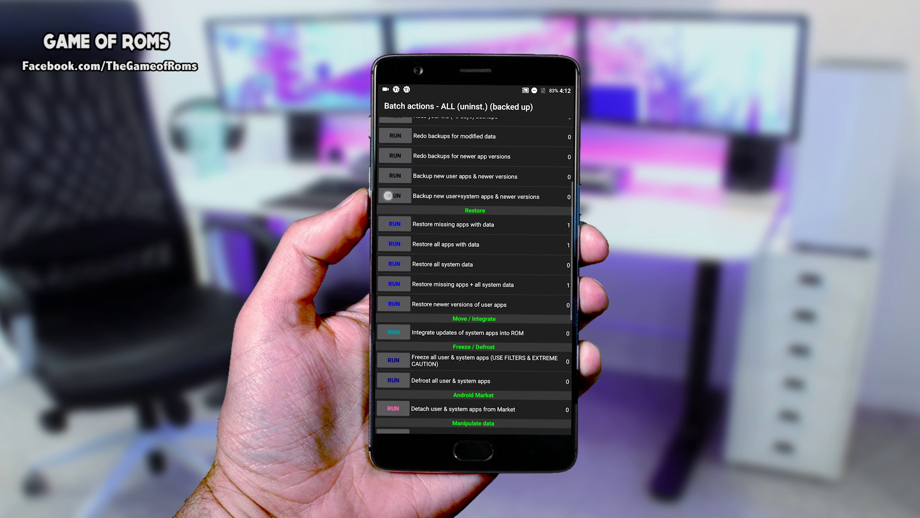
pyautogui.moveTo(385, 208); pyautogui.dragTo(385, 180)
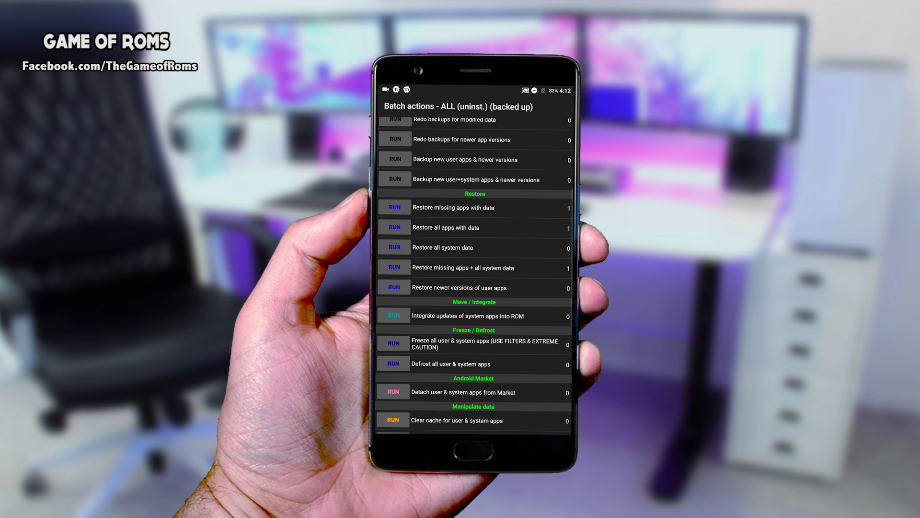